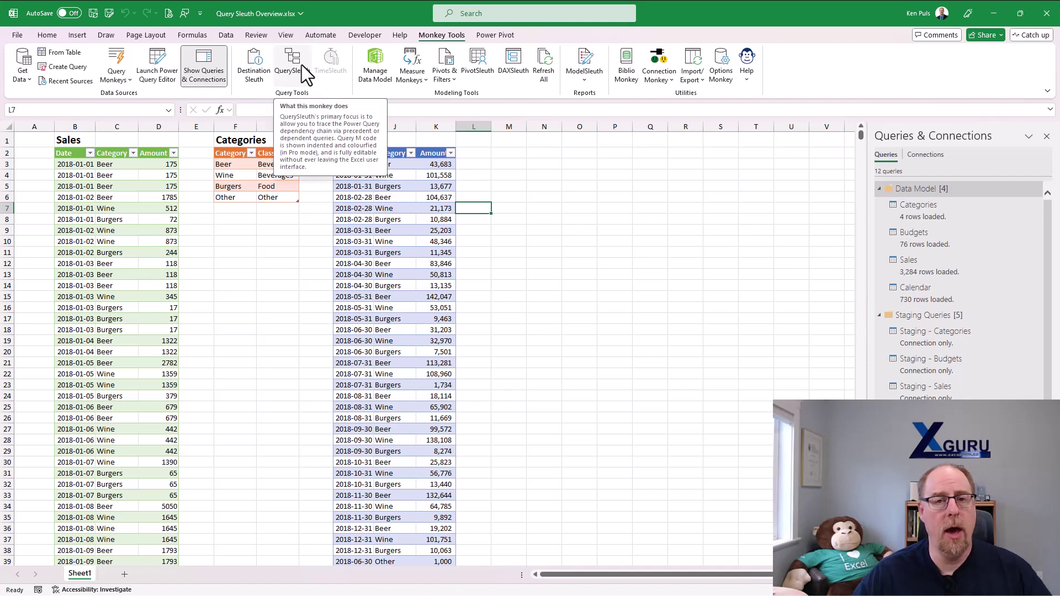
# Open QuerySleuth, view the Budgets query's code, and trace the Calendar query's precedents through EndDate and StartDate
pyautogui.click(301, 65)
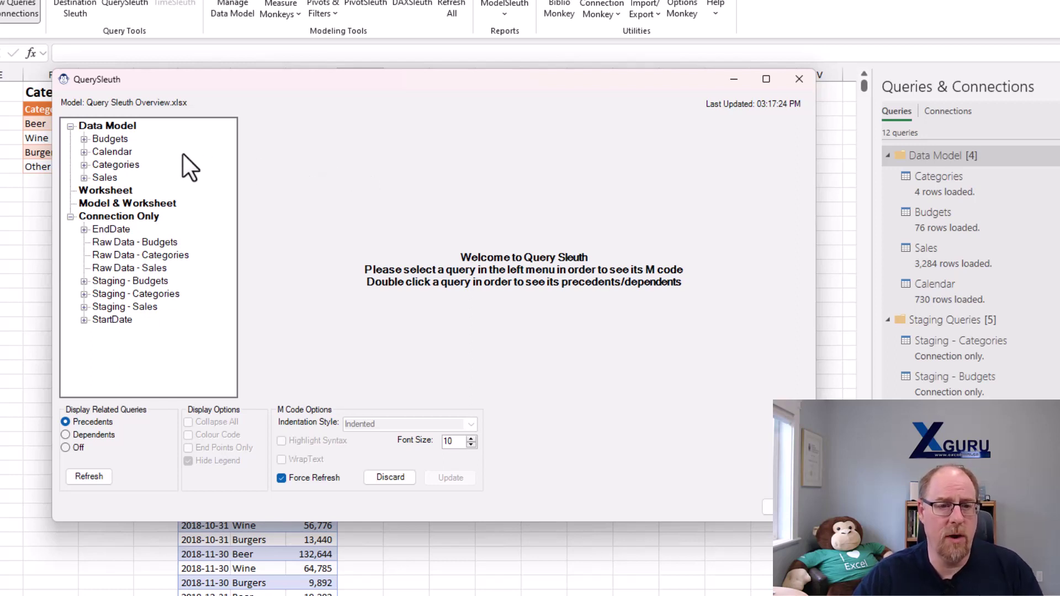
pyautogui.click(117, 138)
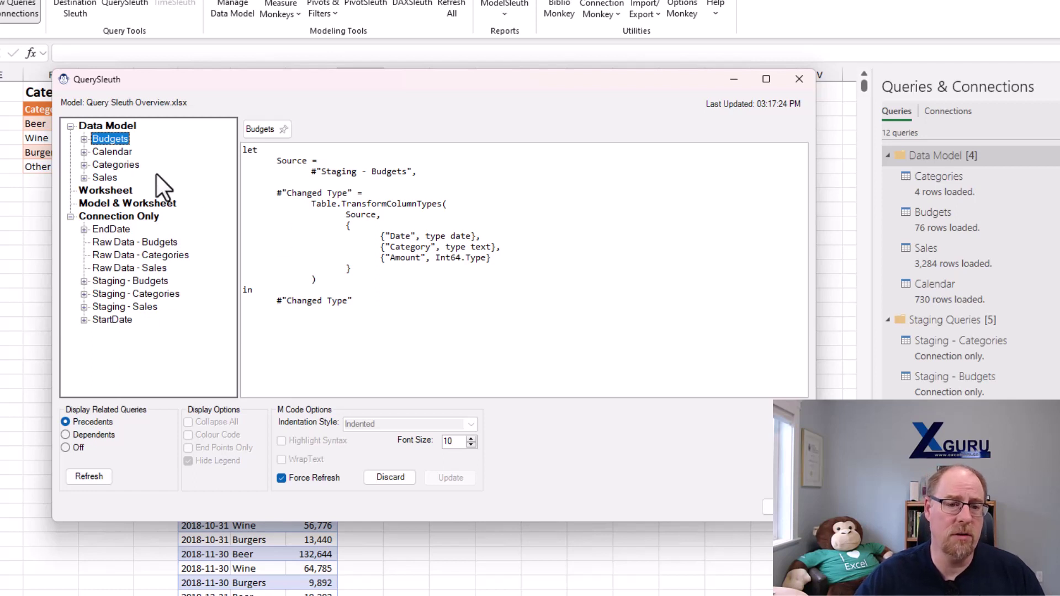
pyautogui.doubleClick(111, 152)
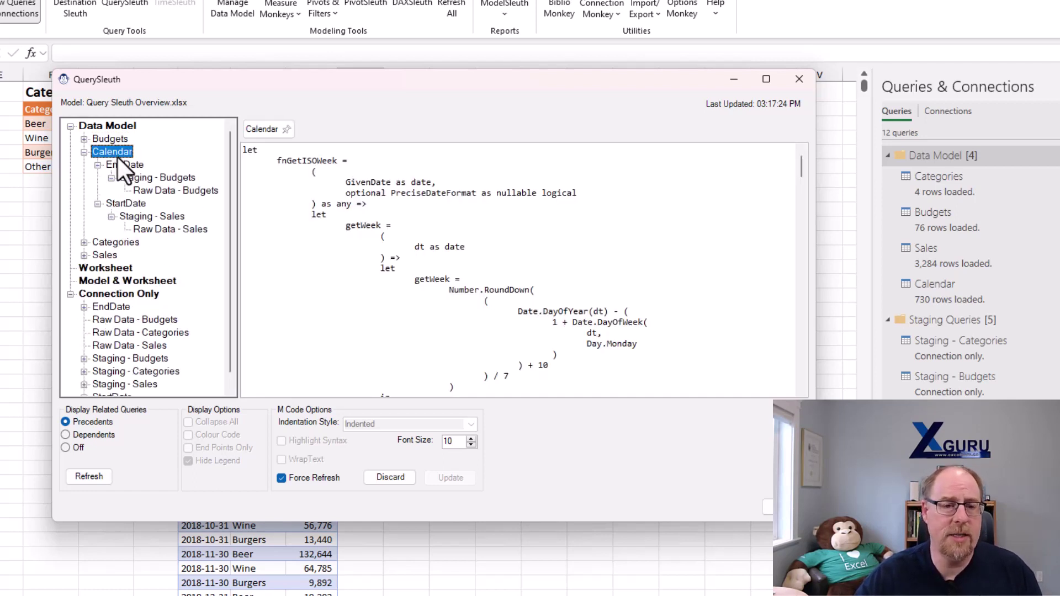
pyautogui.click(124, 165)
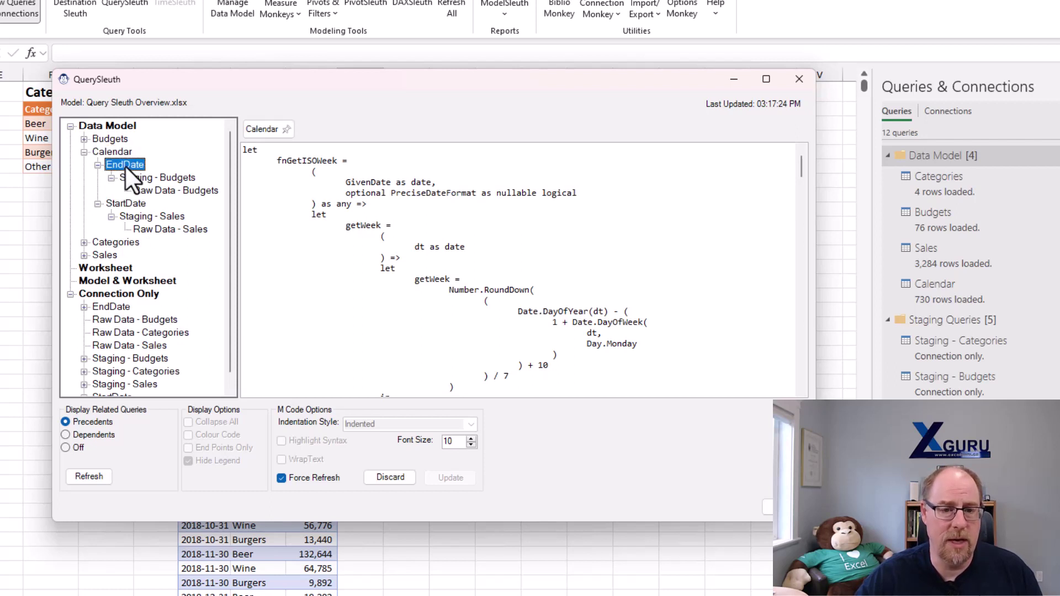
pyautogui.click(122, 203)
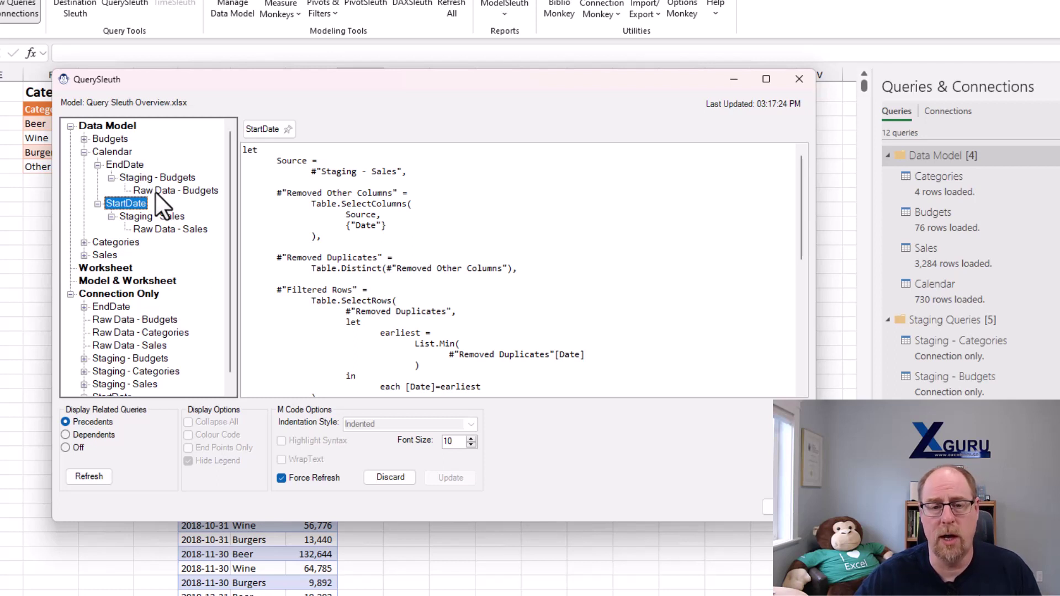
# Review the Calendar query's indented M code down to its Quarter and Month columns, and close QuerySleuth
pyautogui.click(109, 149)
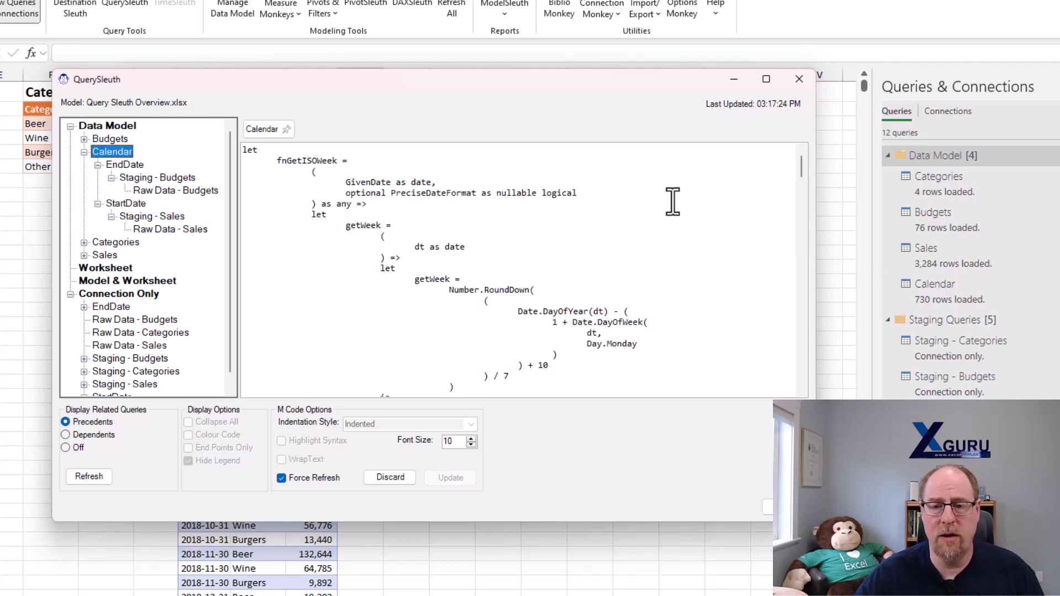
pyautogui.moveTo(801, 167); pyautogui.dragTo(824, 303)
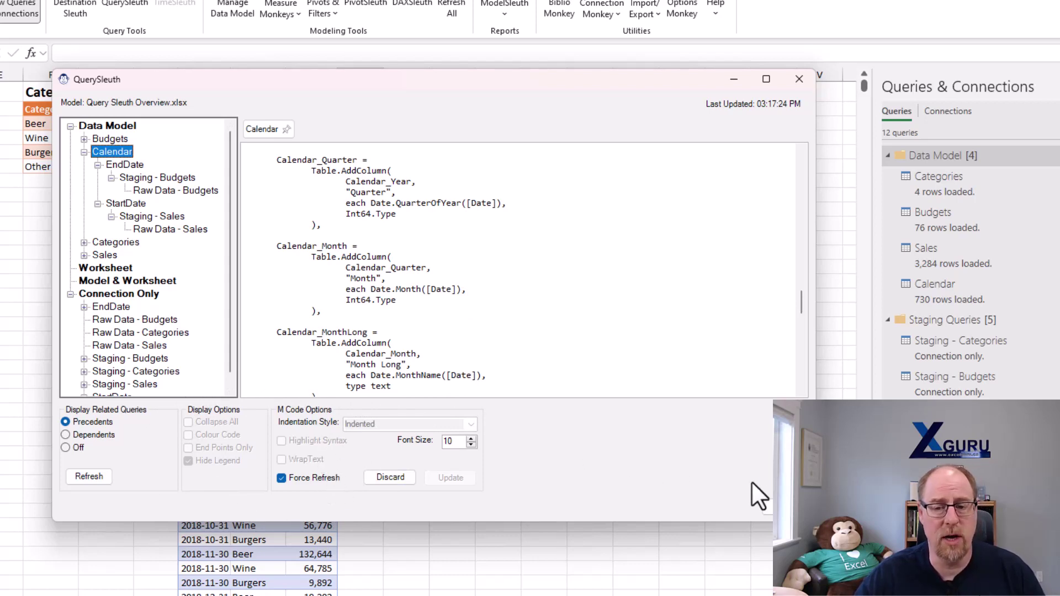
pyautogui.click(784, 507)
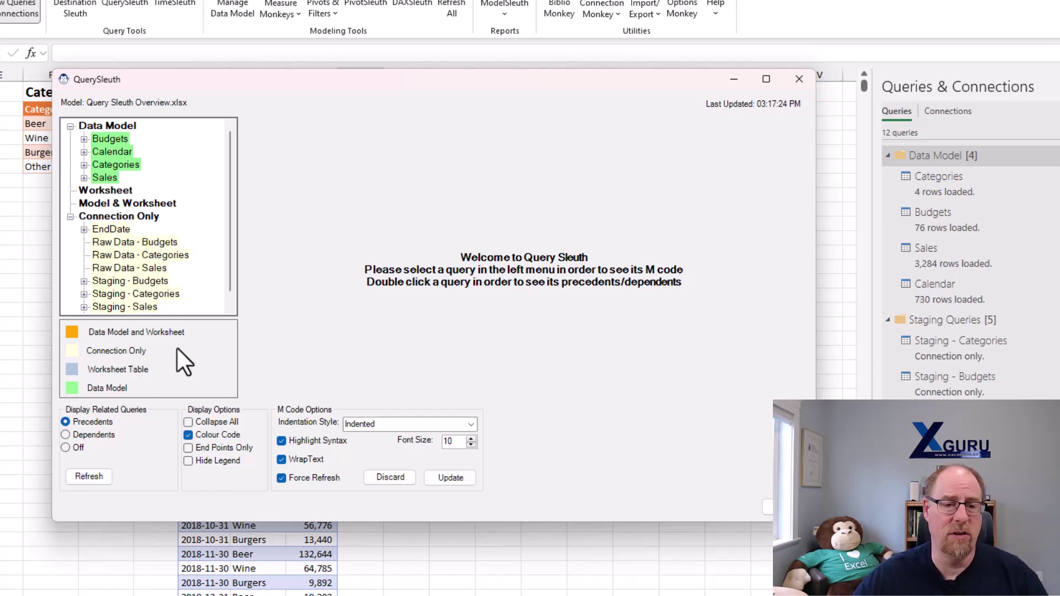
# Hide the colour legend in QuerySleuth and show the Budgets query's M code with its precedents expanded
pyautogui.click(188, 461)
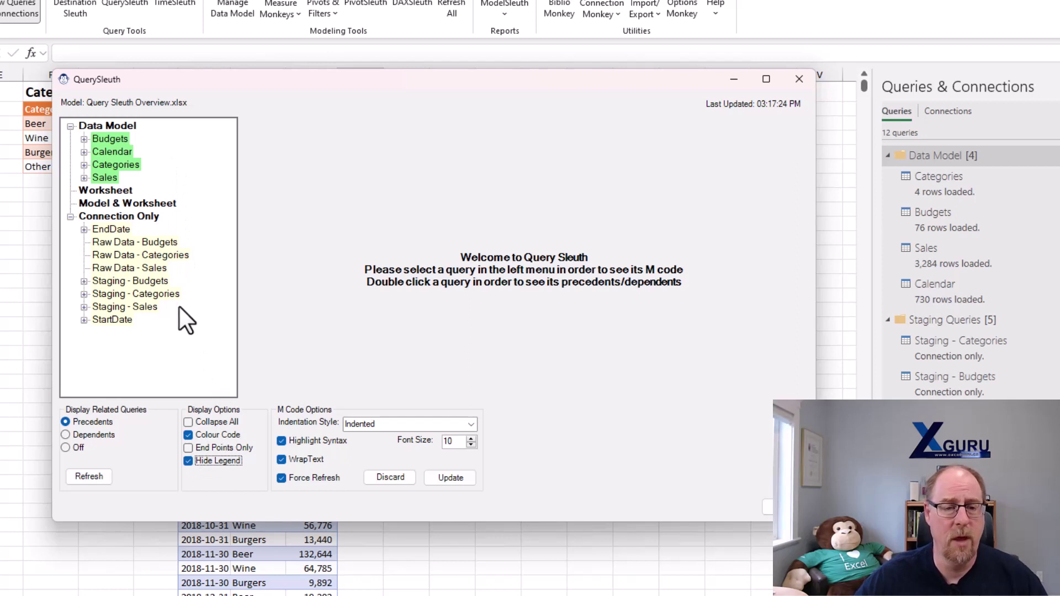
pyautogui.click(106, 138)
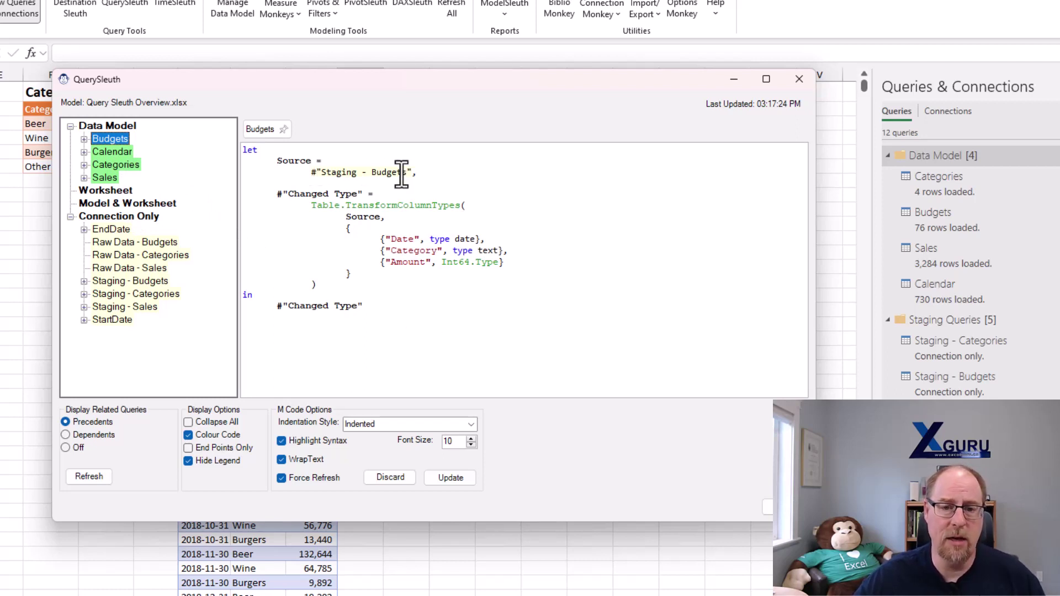
pyautogui.doubleClick(101, 138)
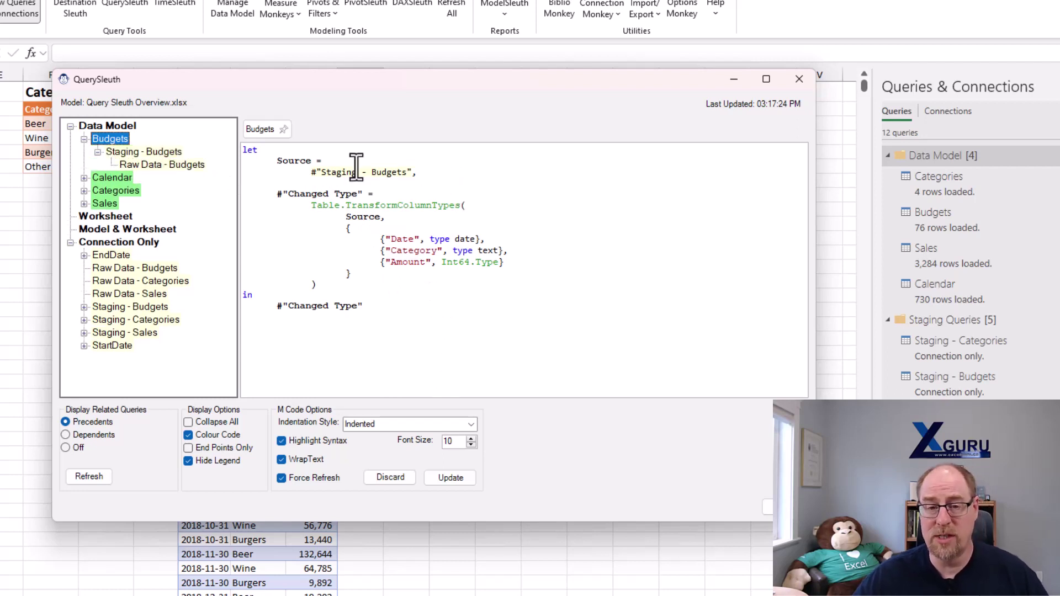
# Preview the Budgets M code in the Un-indented style without text wrapping, and restore wrapping and the Indented style
pyautogui.click(470, 424)
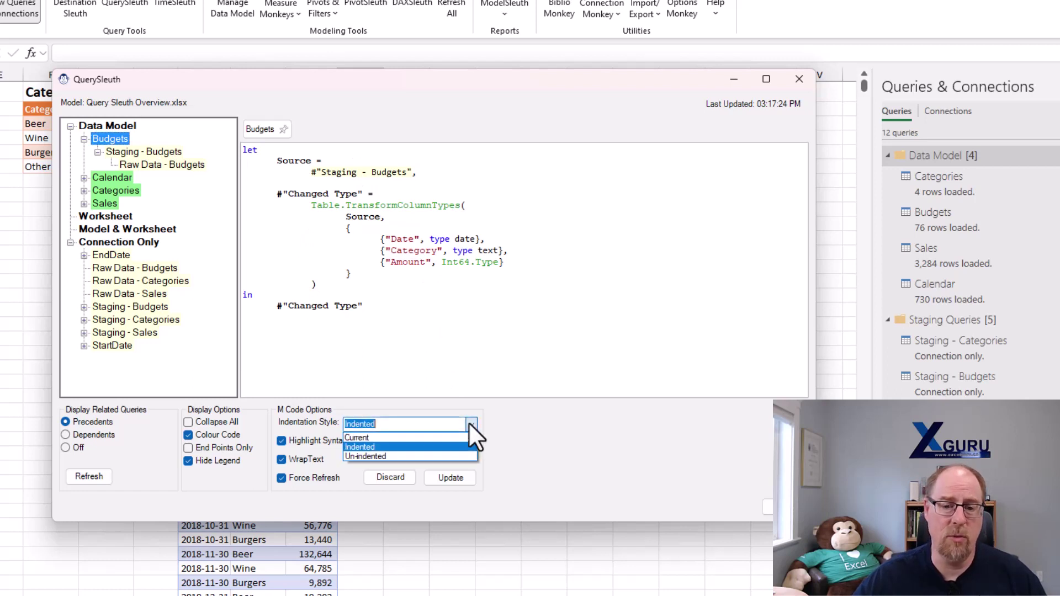
pyautogui.click(433, 456)
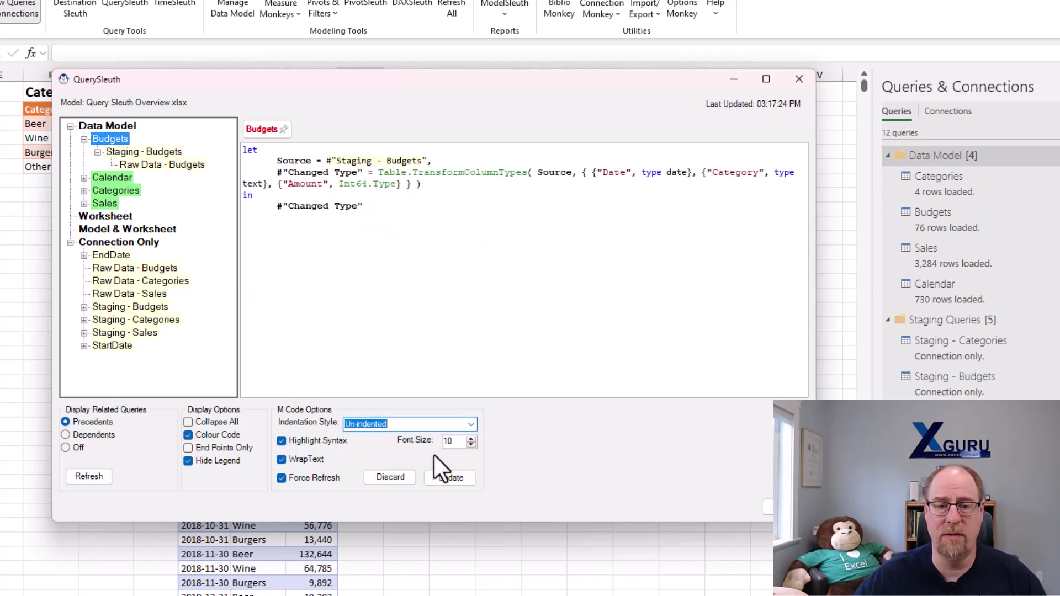
pyautogui.click(302, 459)
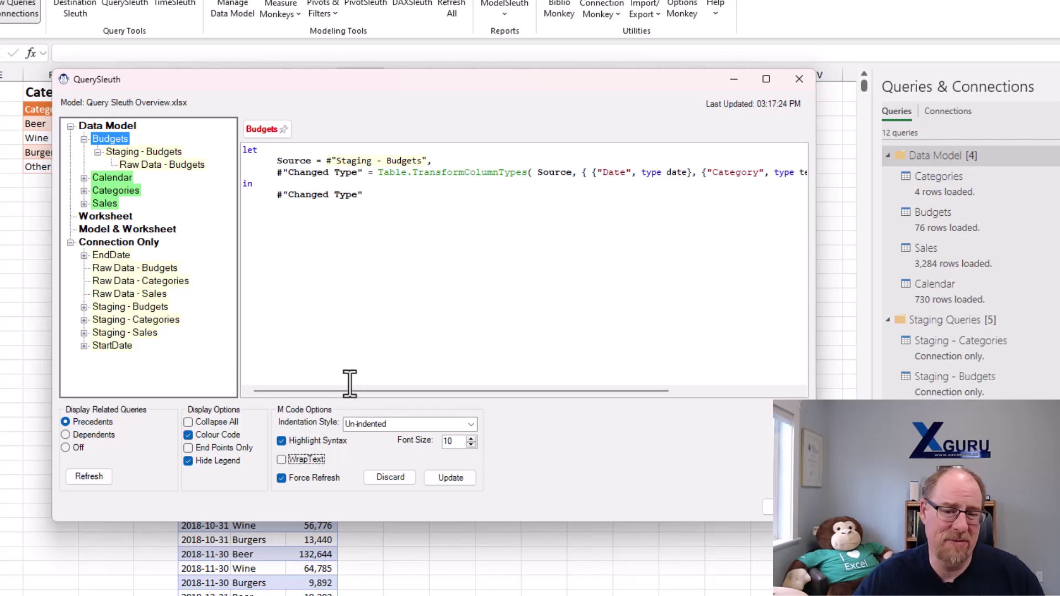
pyautogui.click(303, 459)
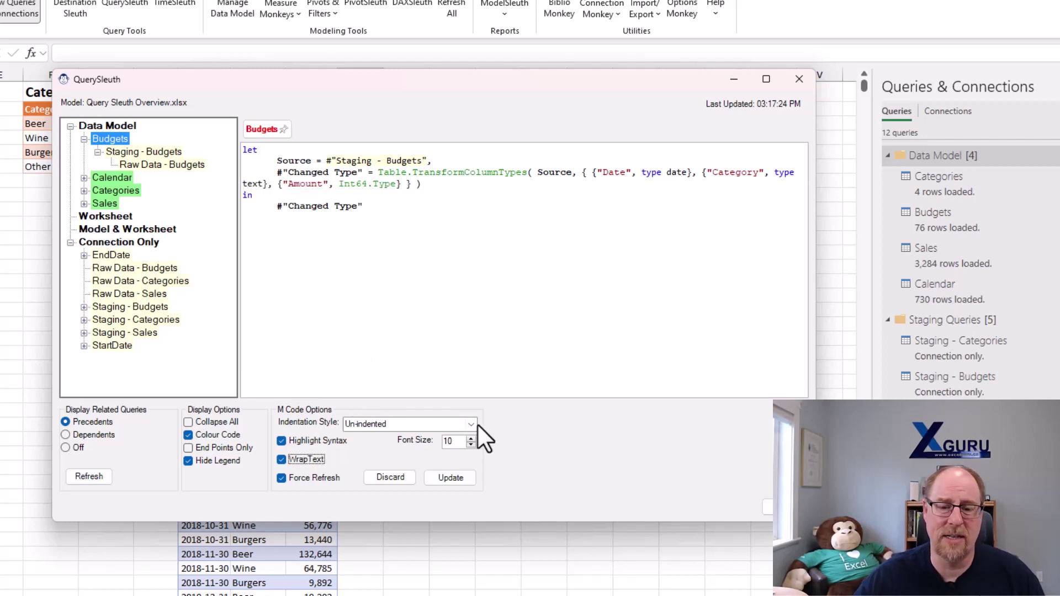
pyautogui.click(475, 424)
pyautogui.click(427, 444)
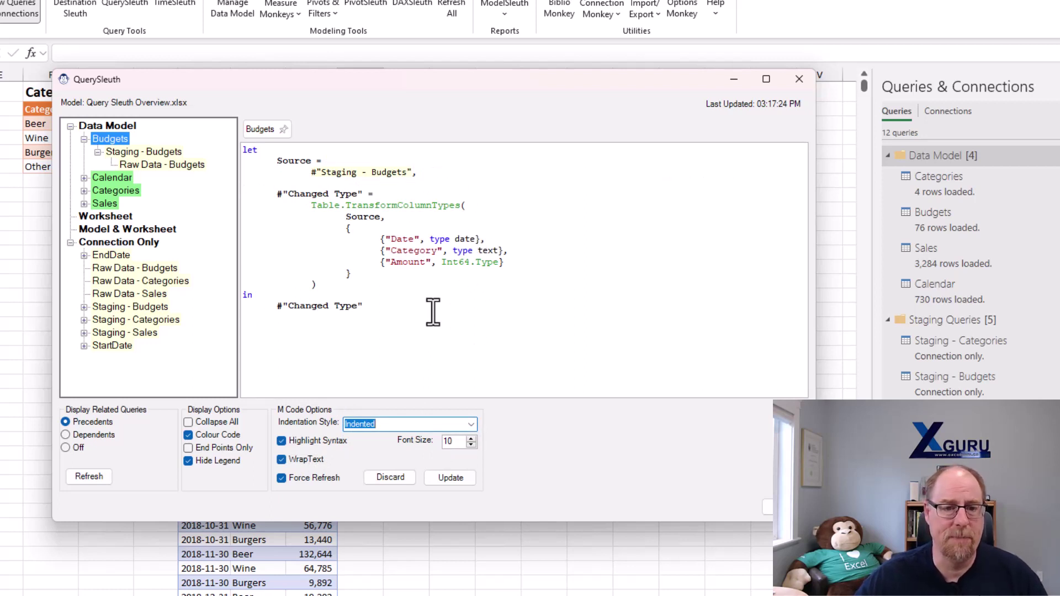
# Examine the colour-highlighted M code of the Calendar query and collapse its precedent tree
pyautogui.click(112, 178)
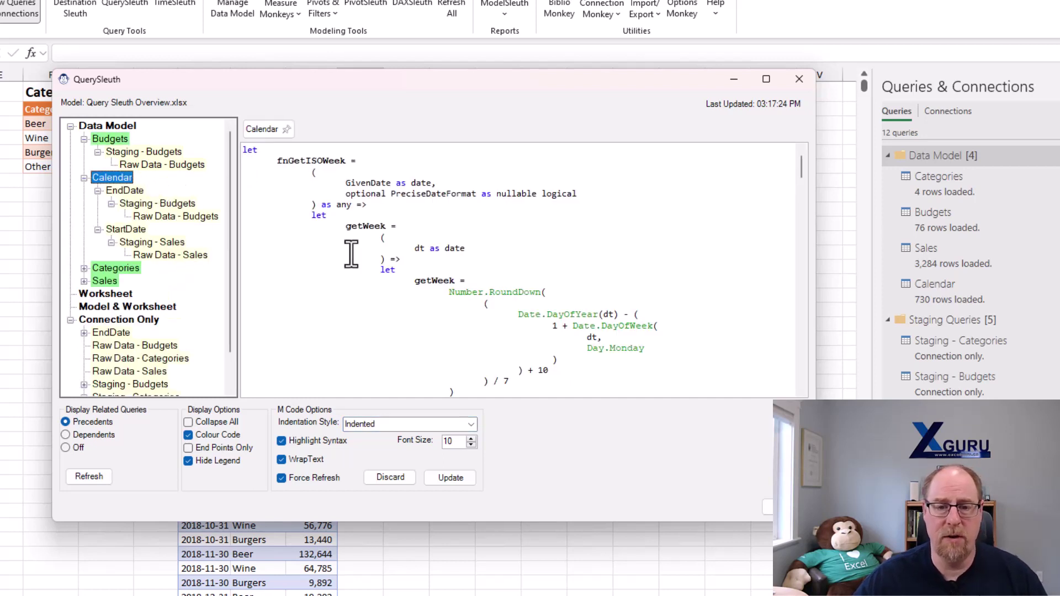
pyautogui.scroll(-7, 381, 292)
pyautogui.scroll(-5, 381, 298)
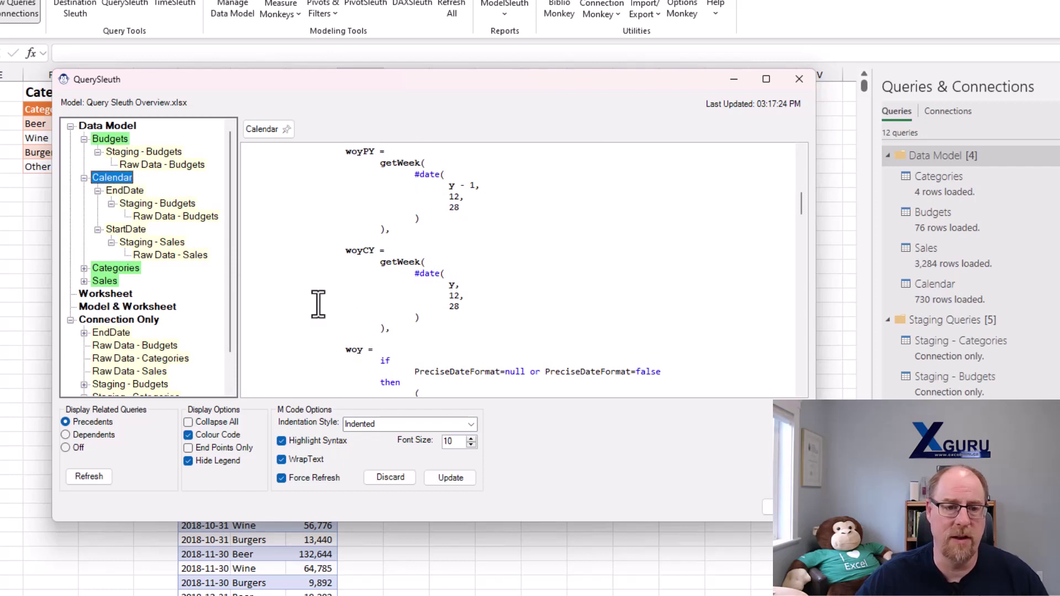
pyautogui.doubleClick(104, 176)
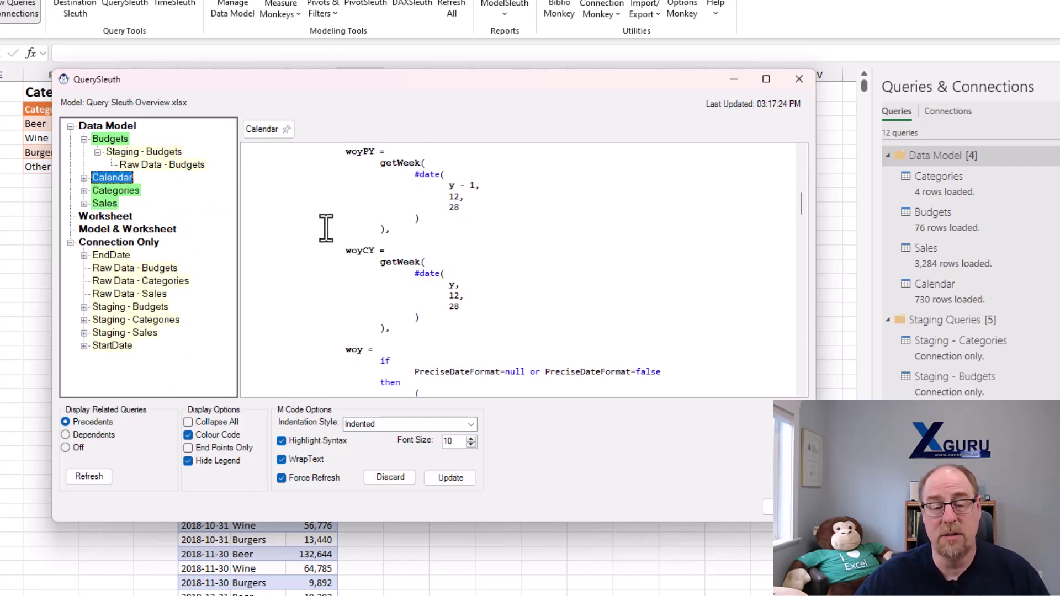
# Compare the Amount column's data type in the Budgets query with the one in the Sales query
pyautogui.click(115, 134)
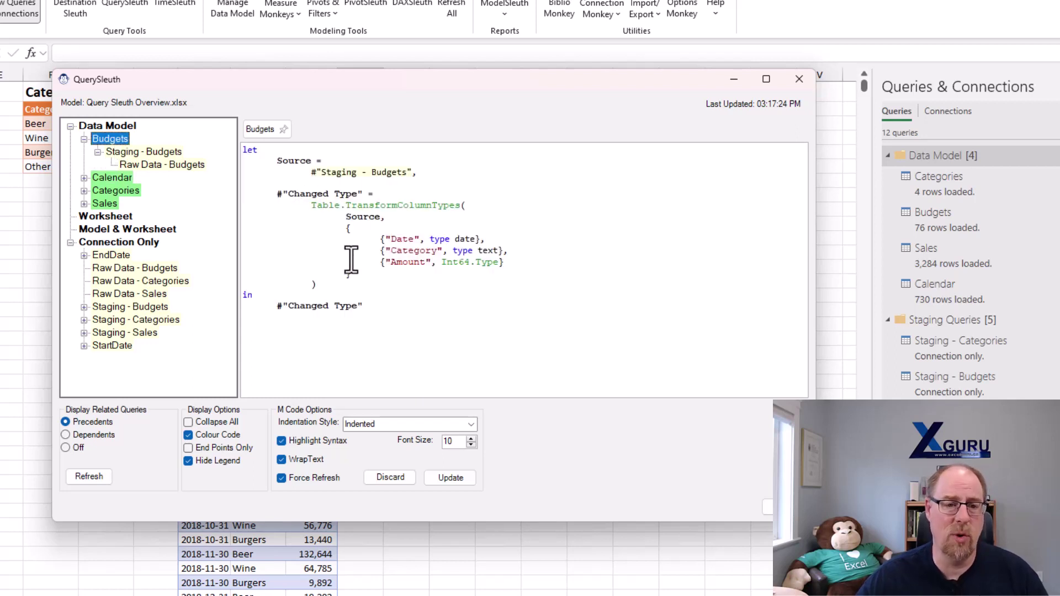
pyautogui.click(108, 203)
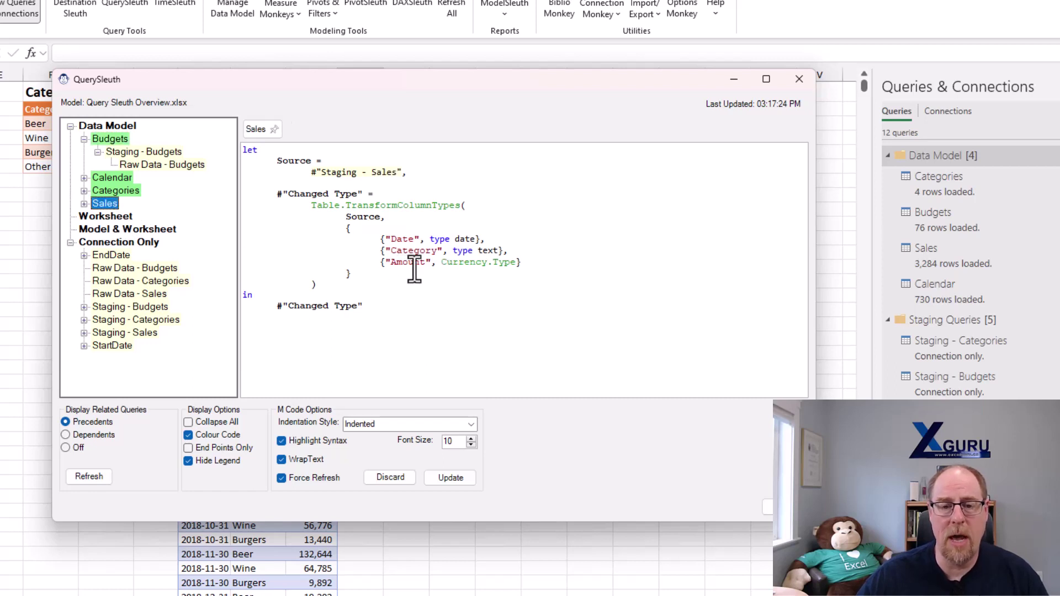
pyautogui.moveTo(442, 263); pyautogui.dragTo(517, 263)
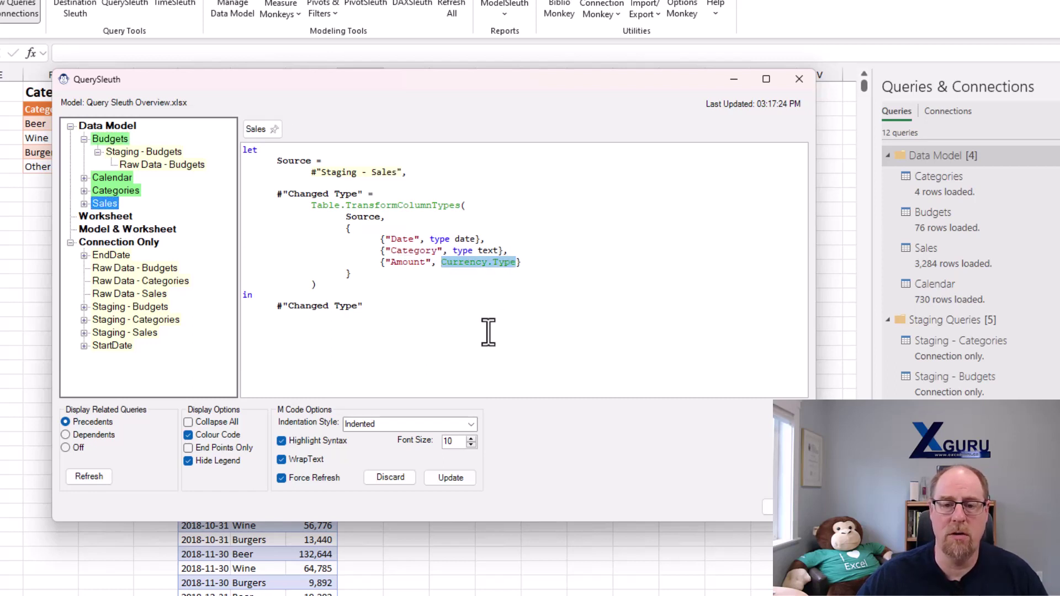
# Change the Amount column's data type in the Budgets query's M code to Currency.Type
pyautogui.click(117, 138)
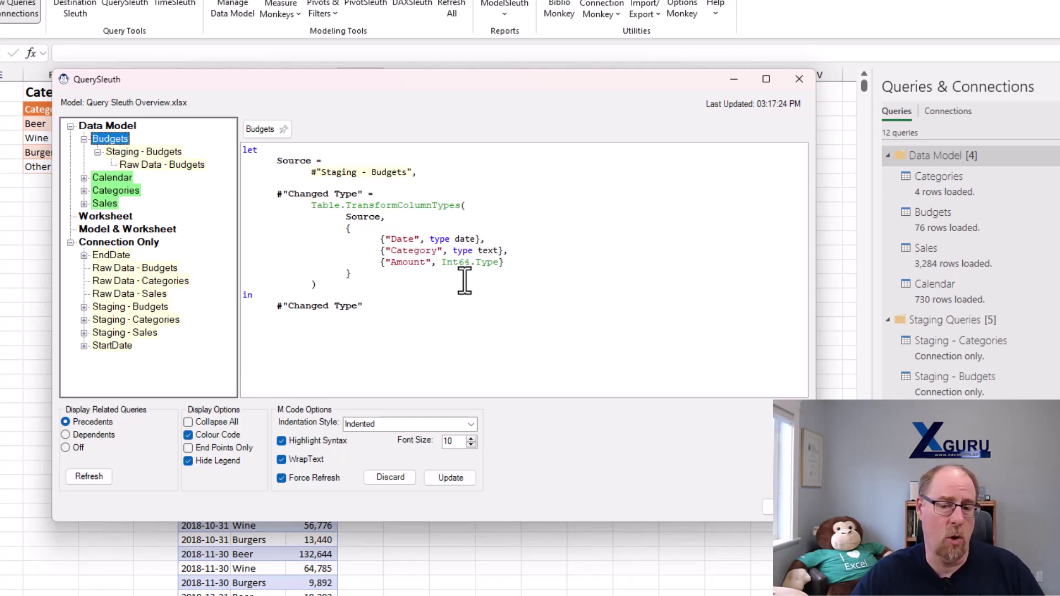
pyautogui.doubleClick(449, 262)
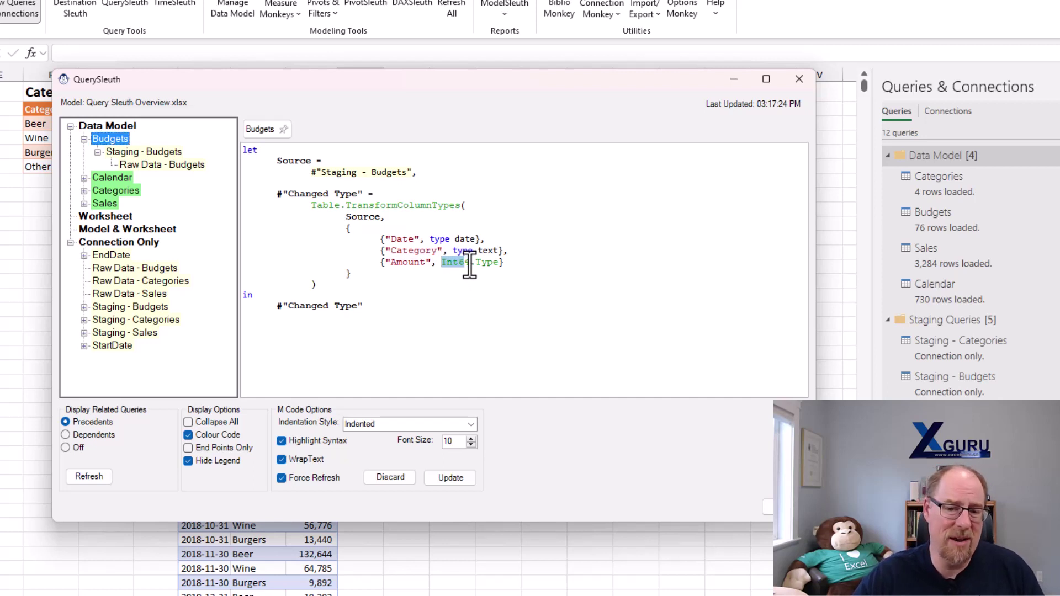
pyautogui.write('Currency')
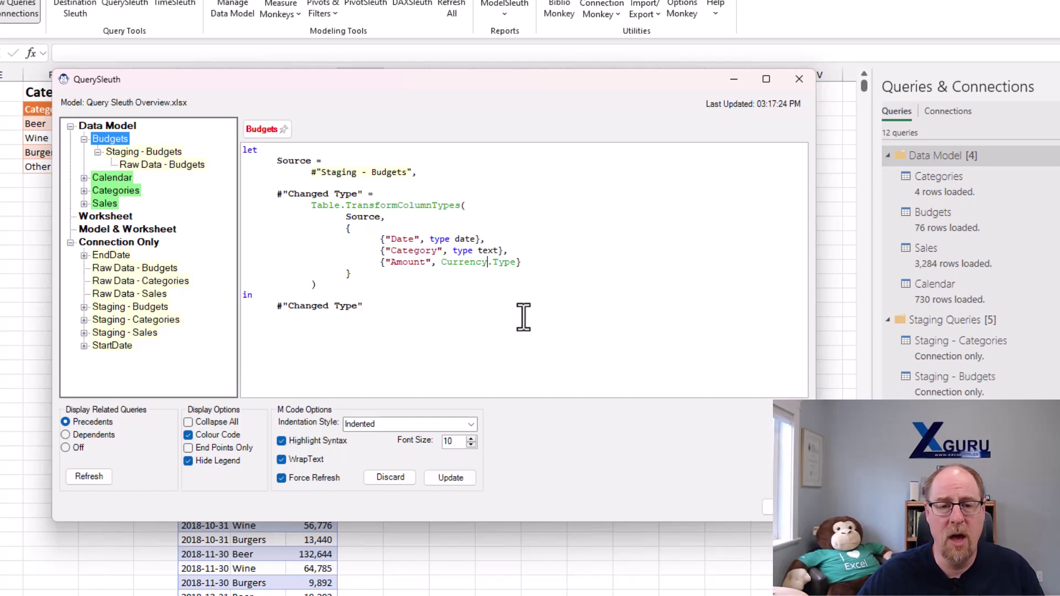
# Pin the Budgets query for comparison with the Sales code, and update the workbook with its edited M code
pyautogui.click(283, 129)
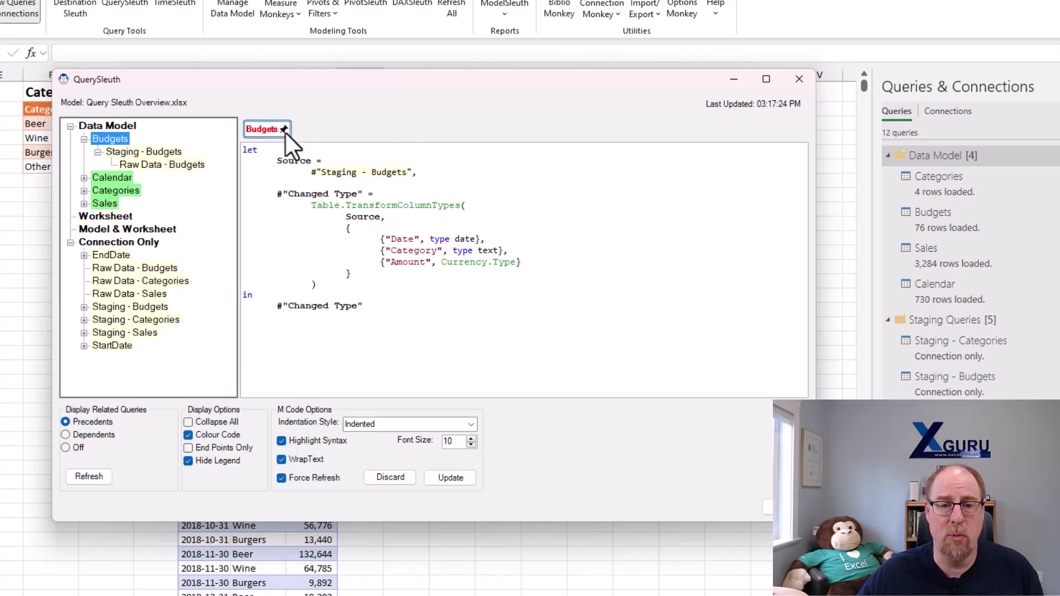
pyautogui.click(103, 203)
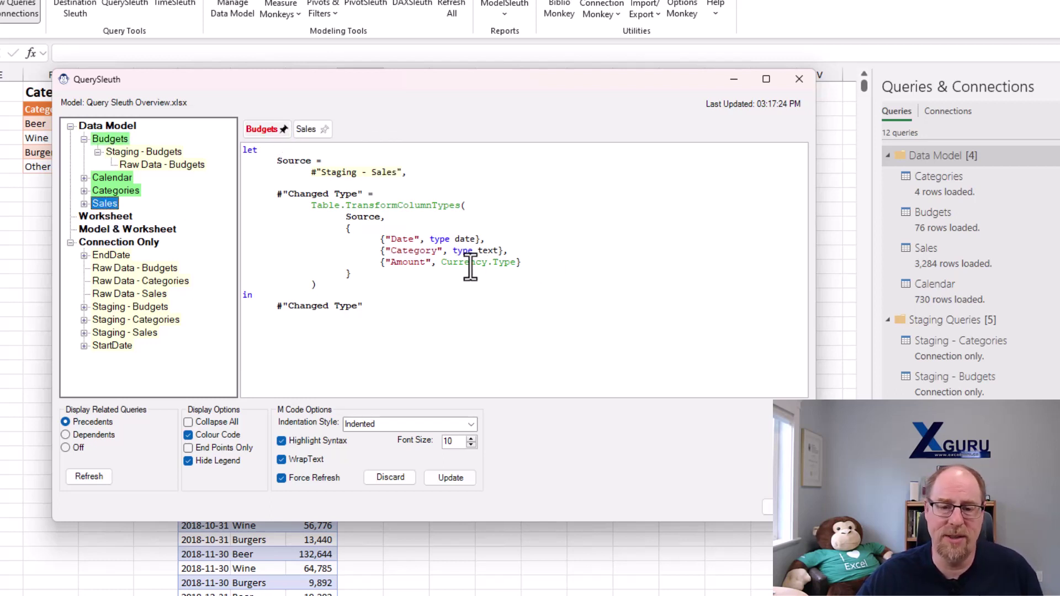
pyautogui.click(263, 131)
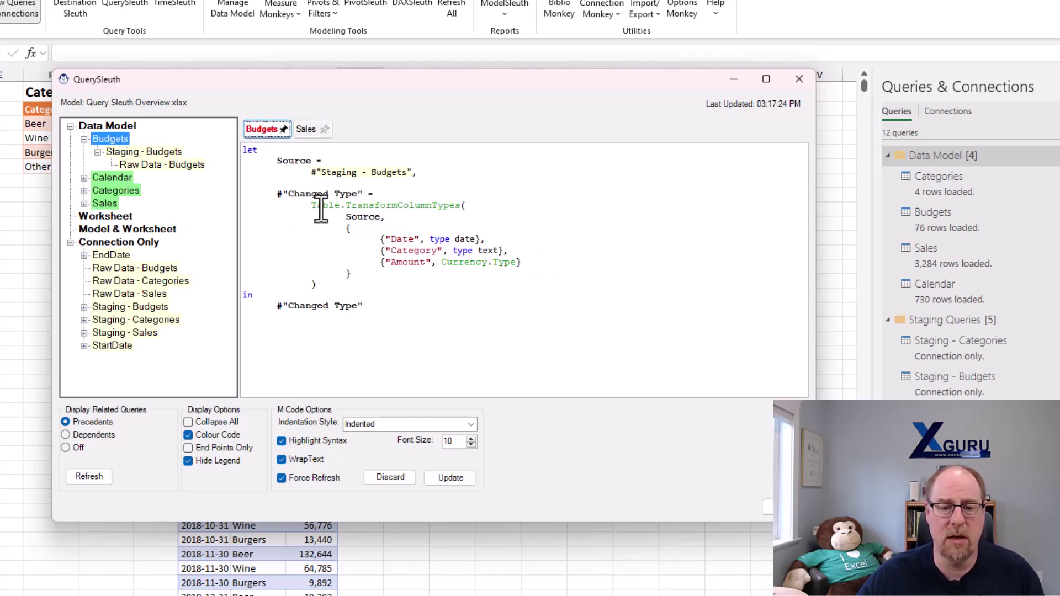
pyautogui.click(462, 477)
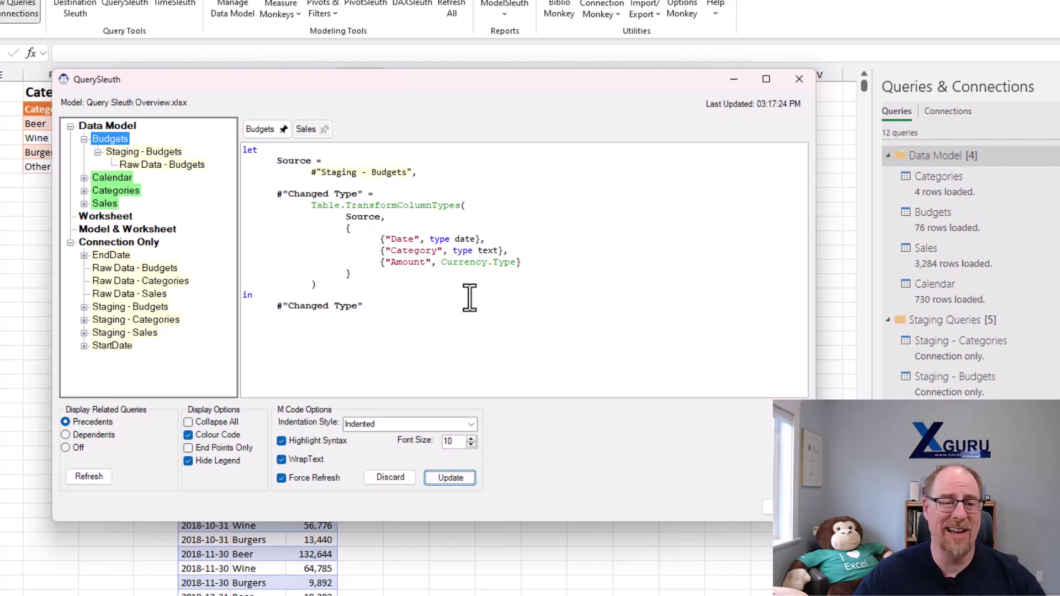
pyautogui.click(11, 252)
pyautogui.moveTo(0, 194); pyautogui.dragTo(11, 281)
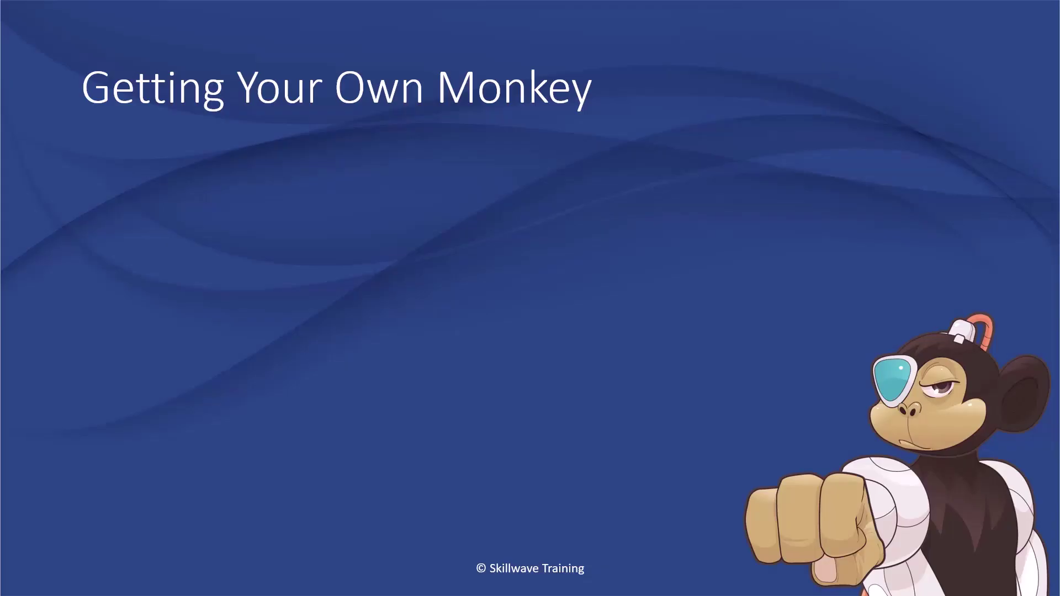
pyautogui.press('Right')
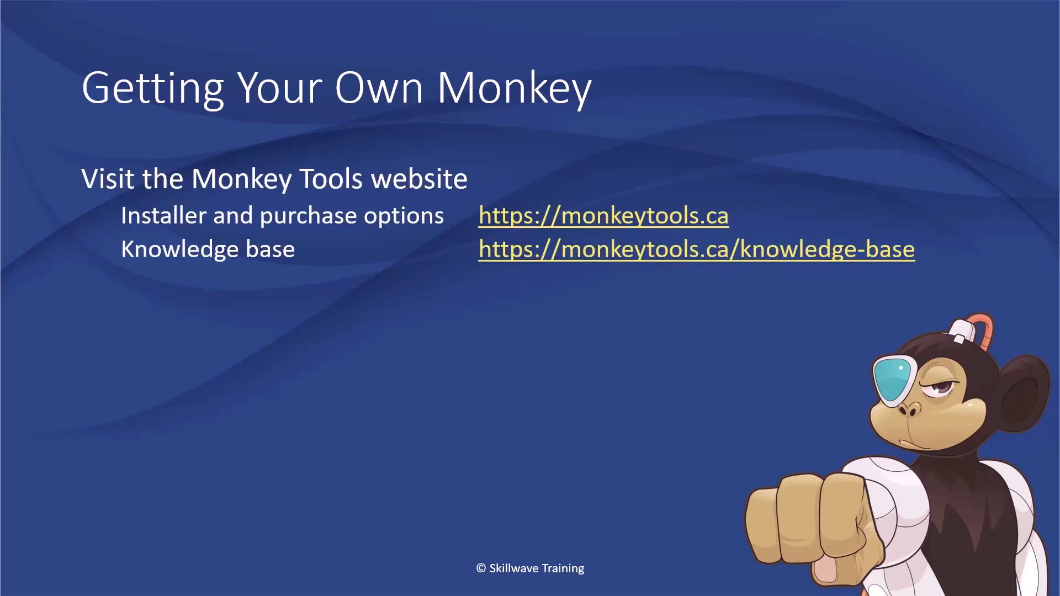
pyautogui.press('Right')
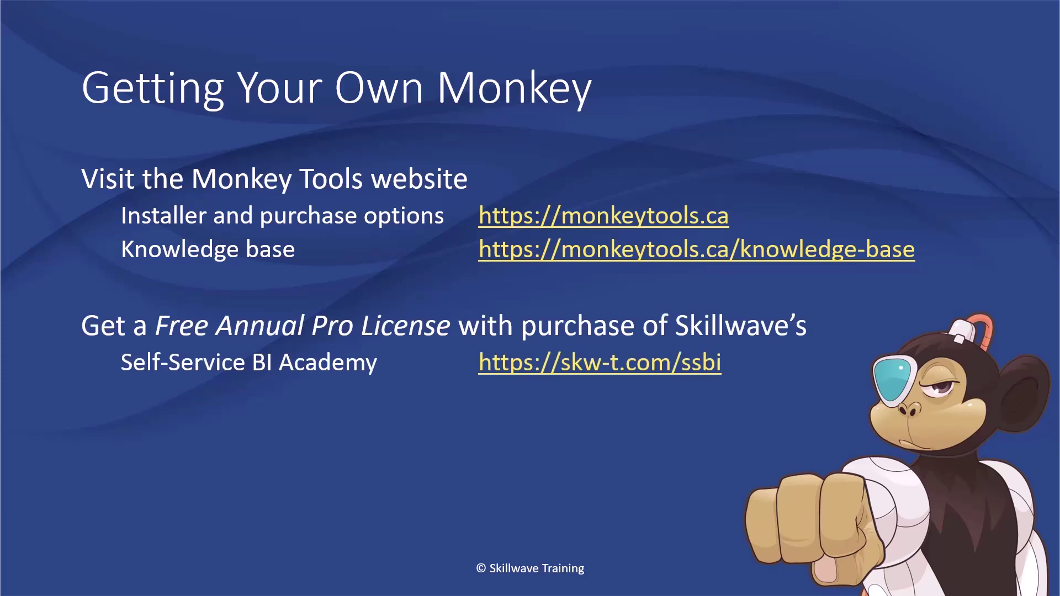